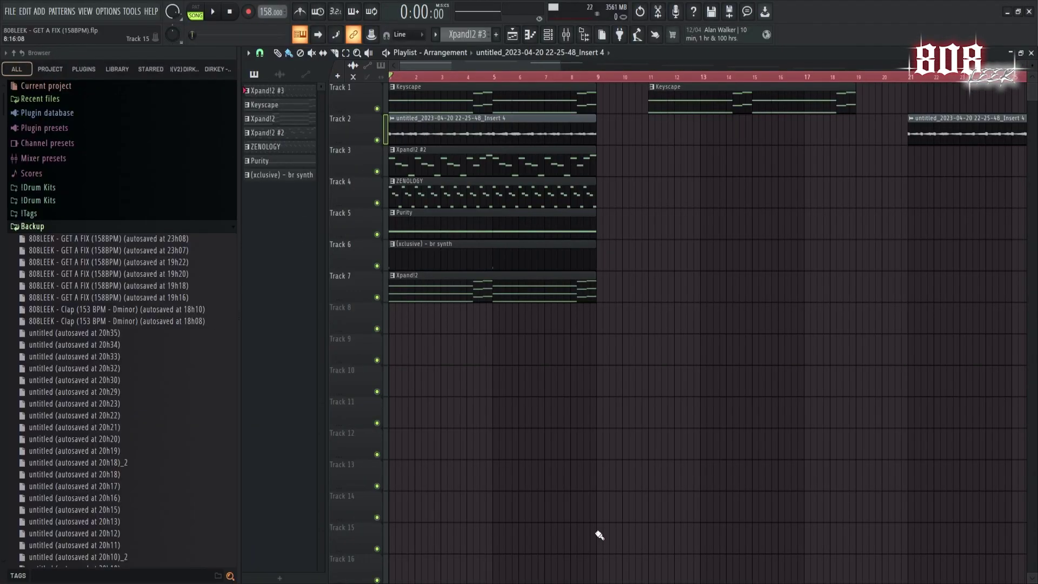
Open the notes of the Keyscape pattern on Track 1 and play the chord melody.
click(385, 98)
drag(375, 256, 385, 117)
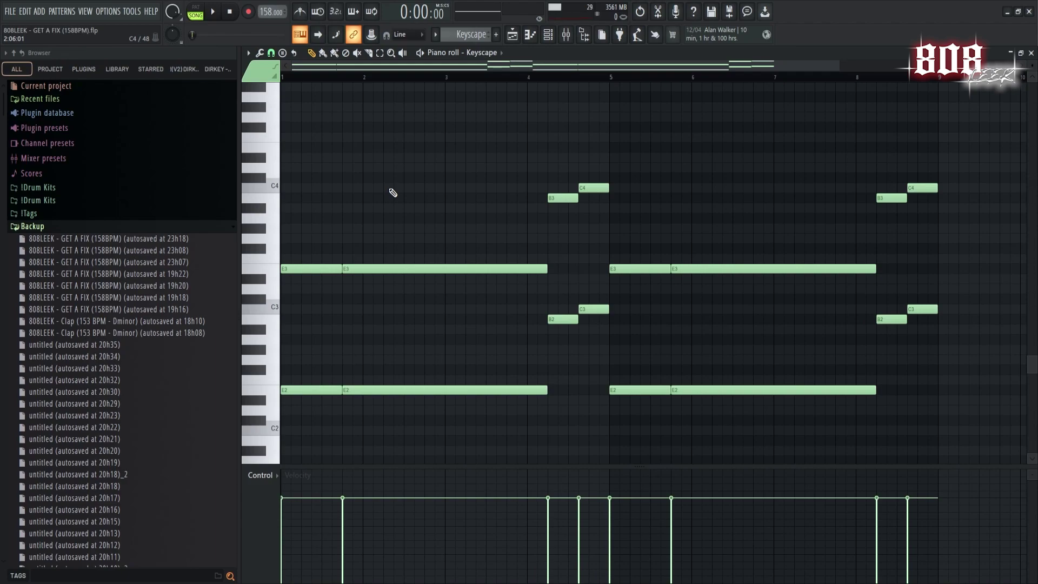
key(space)
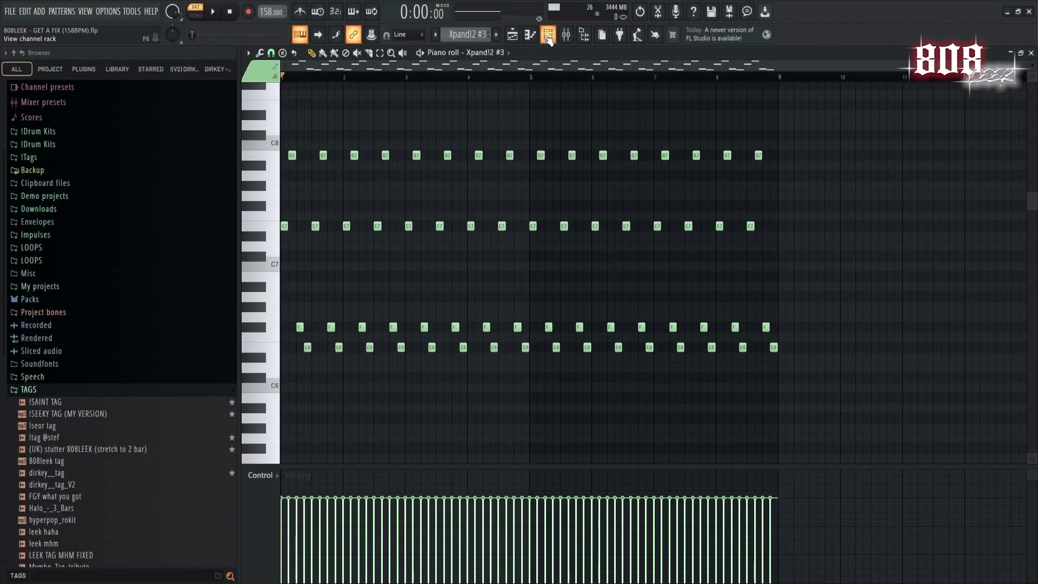
Open the Xpand!2 #3 instrument to examine its Spherical Pluck preset, close it and play its melody.
key(F6)
click(404, 144)
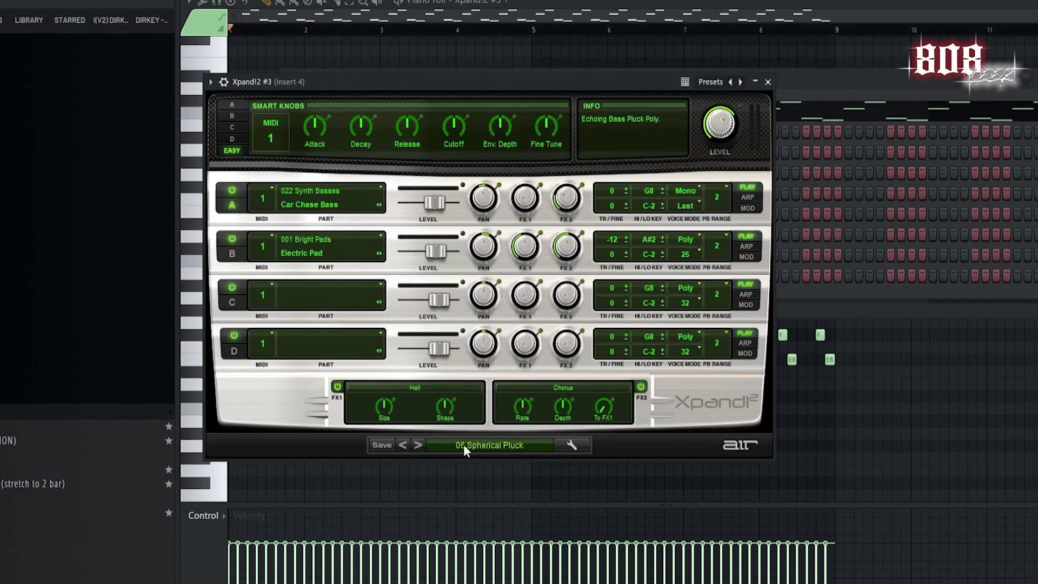
click(864, 449)
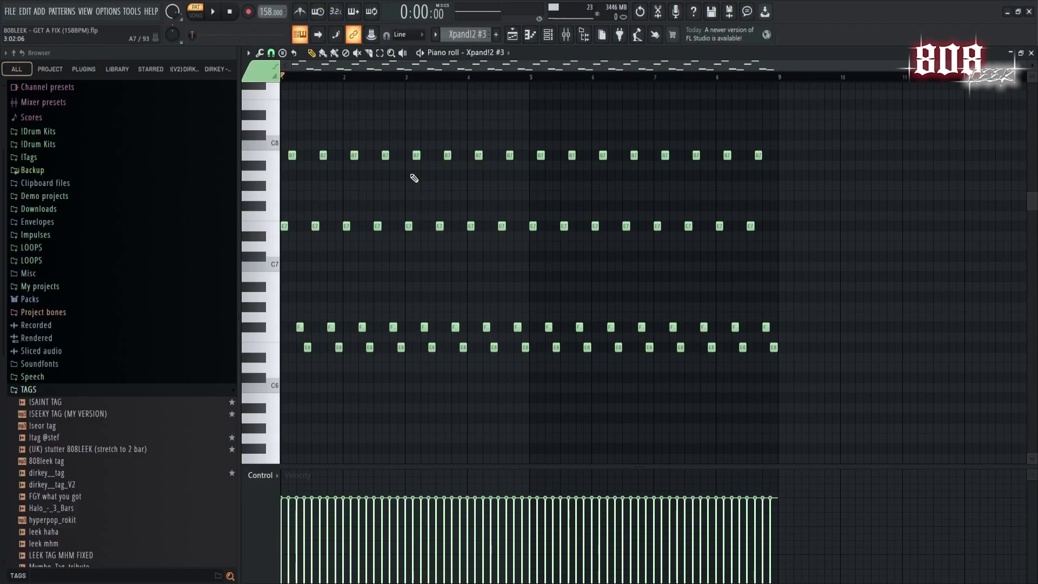
key(space)
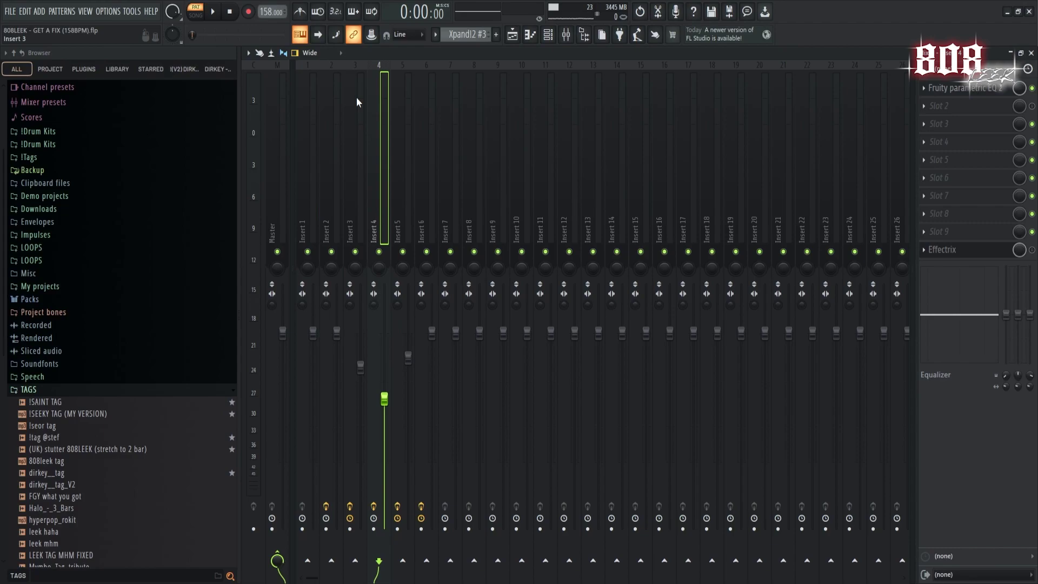
Check the parametric EQ on mixer Insert 4 and choose the Factoryv1.3 preset Backward Vocals in Effectrix.
click(952, 88)
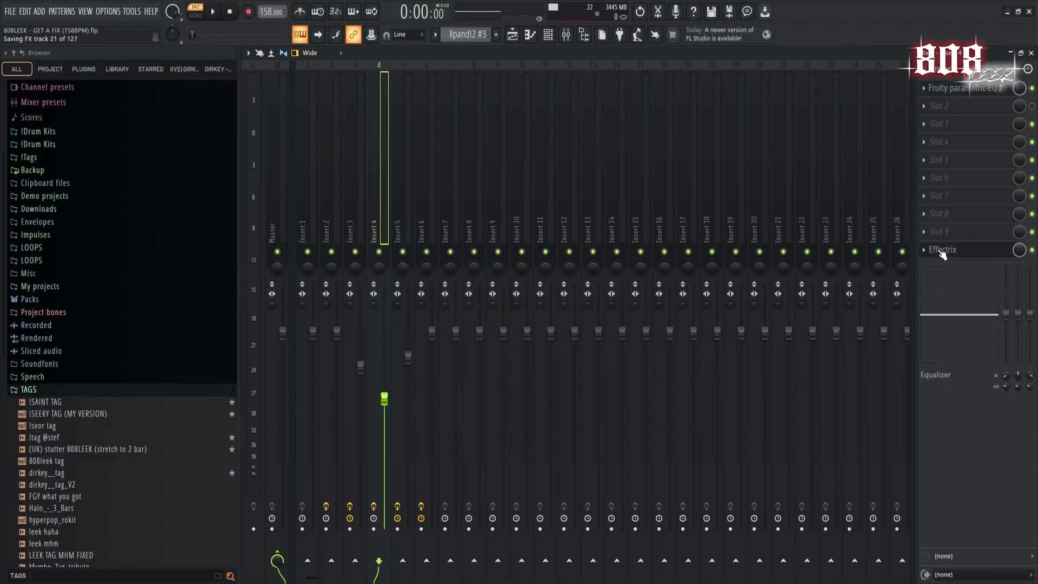
click(943, 250)
click(322, 158)
mouse_move(342, 239)
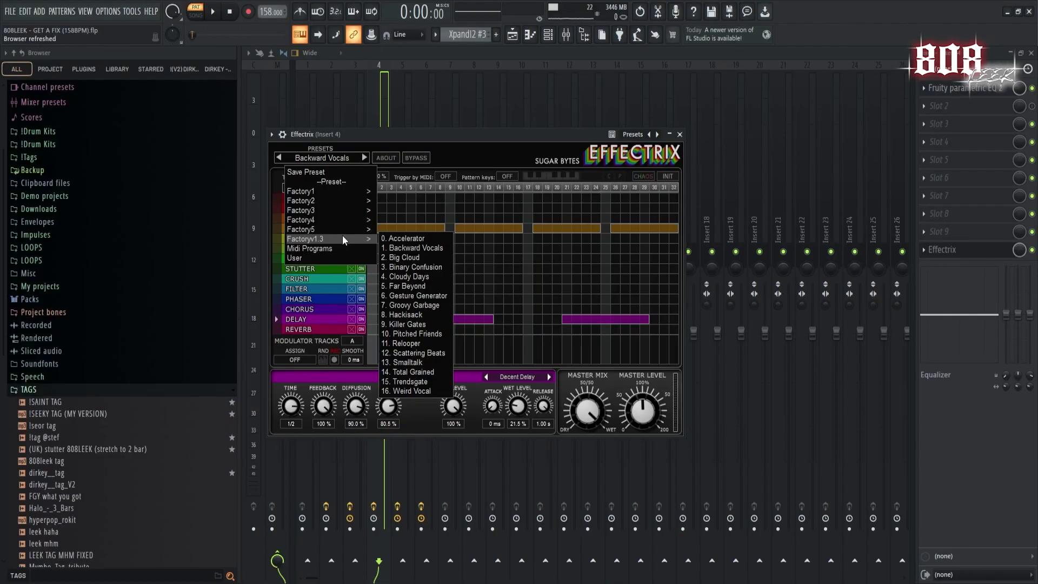
click(394, 248)
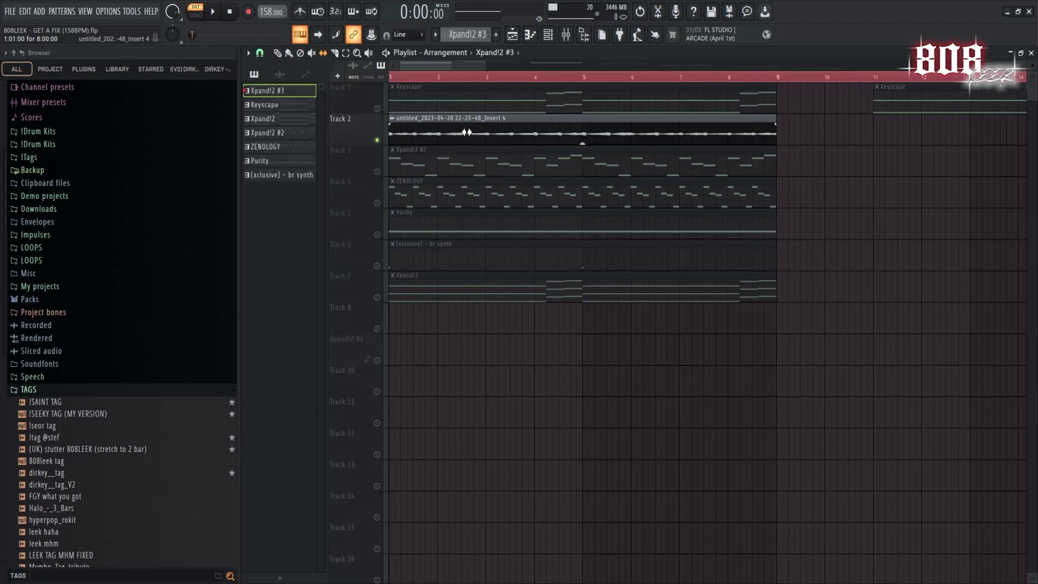
Slip the recorded audio inside the first Track 2 clip slightly earlier.
click(527, 133)
scroll(456, 140, up, 3)
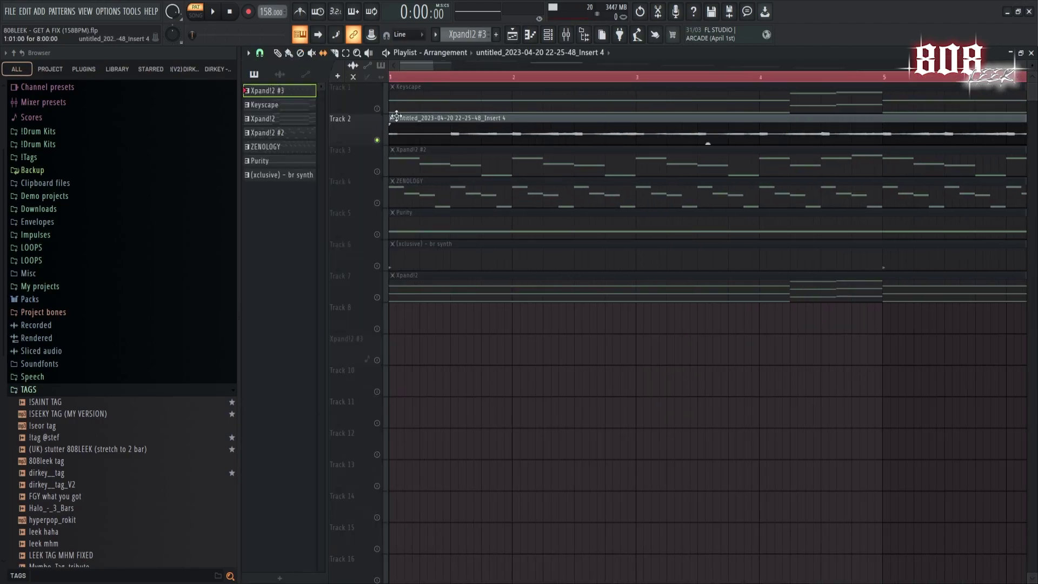
drag(550, 134, 486, 134)
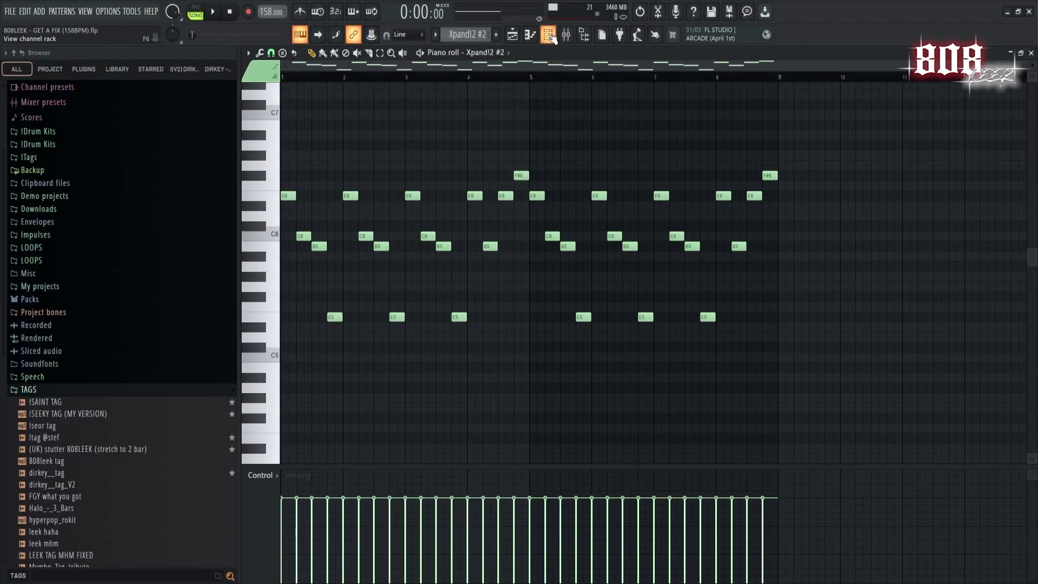
Open the Xpand!2 #2 instrument to examine its sound and play its melody.
key(F6)
click(413, 199)
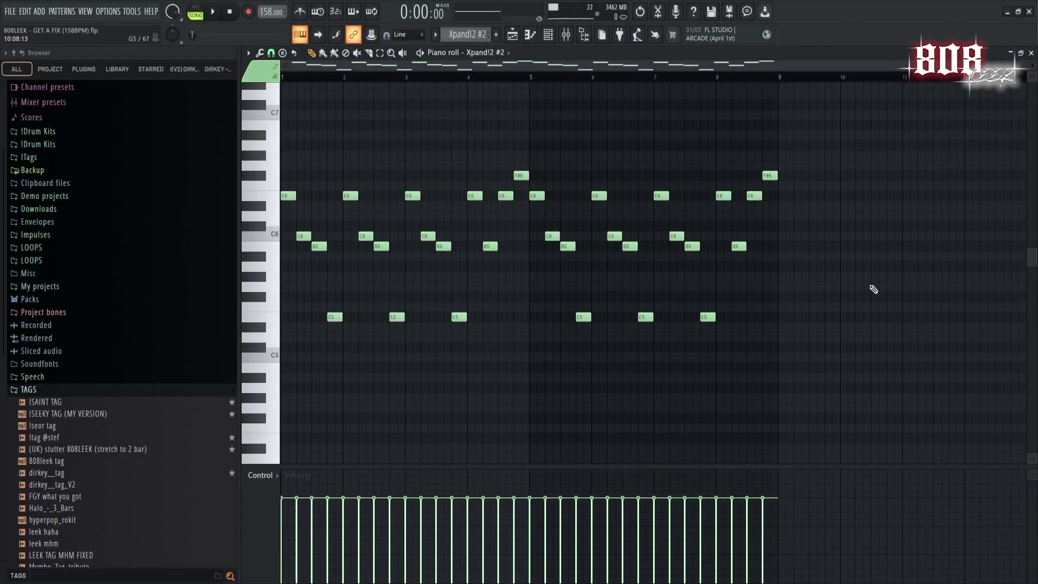
key(space)
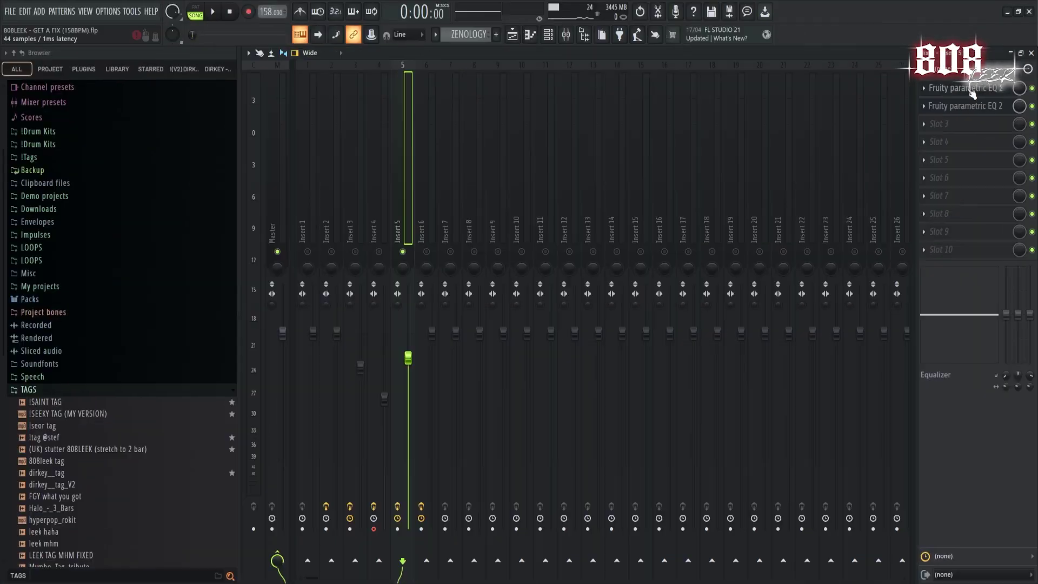
Examine the first parametric EQ on mixer Insert 5 and the notes of the Purity pattern.
click(970, 90)
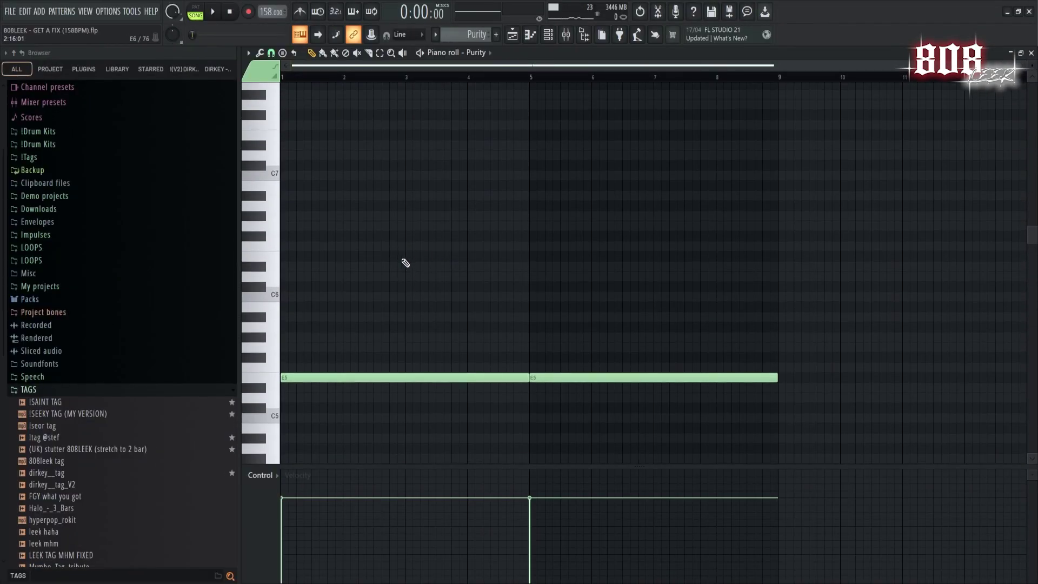
scroll(443, 207, down, 2)
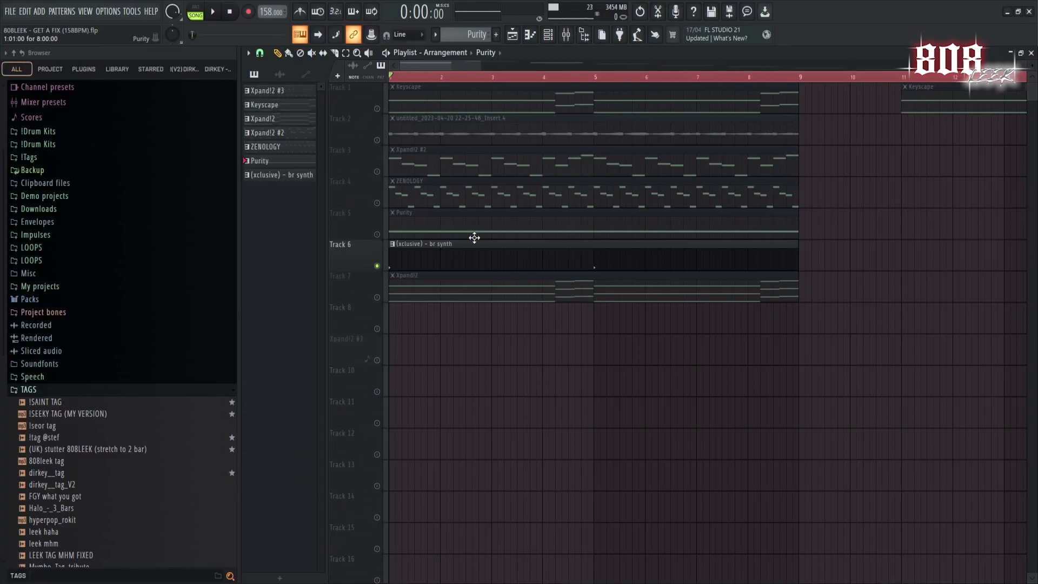
Open the notes of the (xclusive) - br synth pattern on Track 6 and play them.
double_click(474, 241)
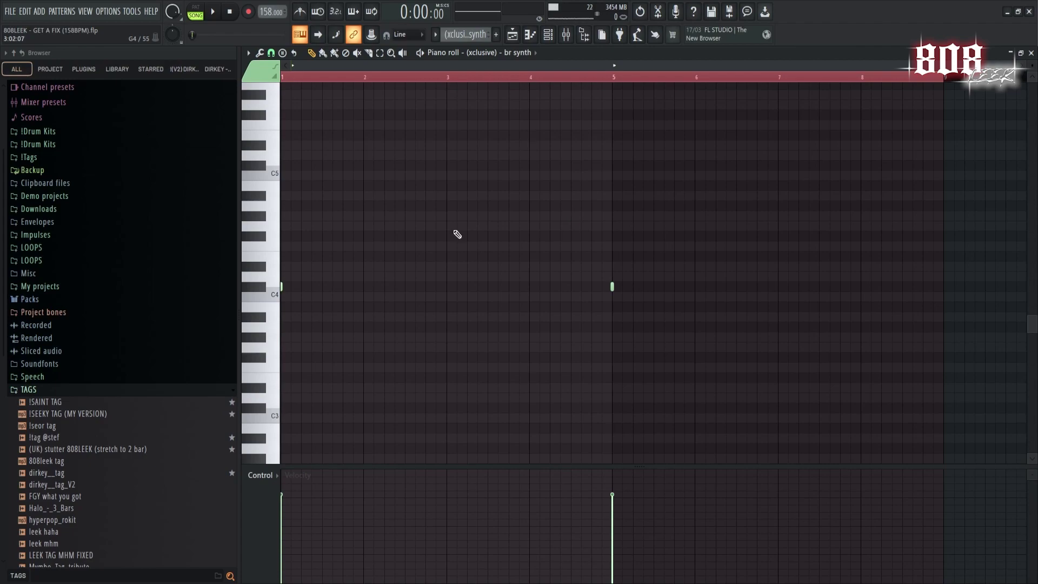
key(space)
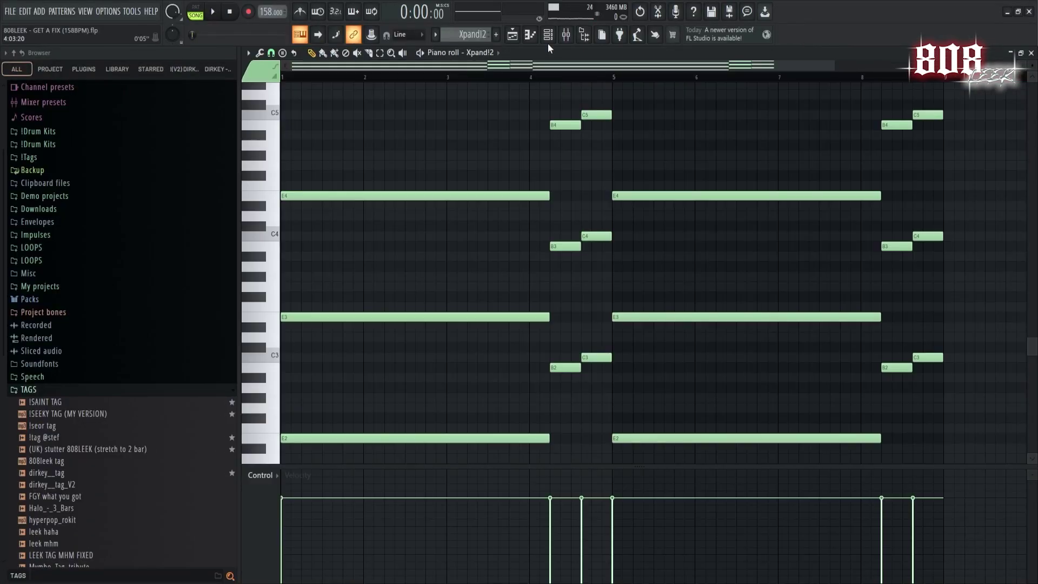
Open the Xpand!2 instrument to examine its sound and look over its stacked octave notes.
key(F6)
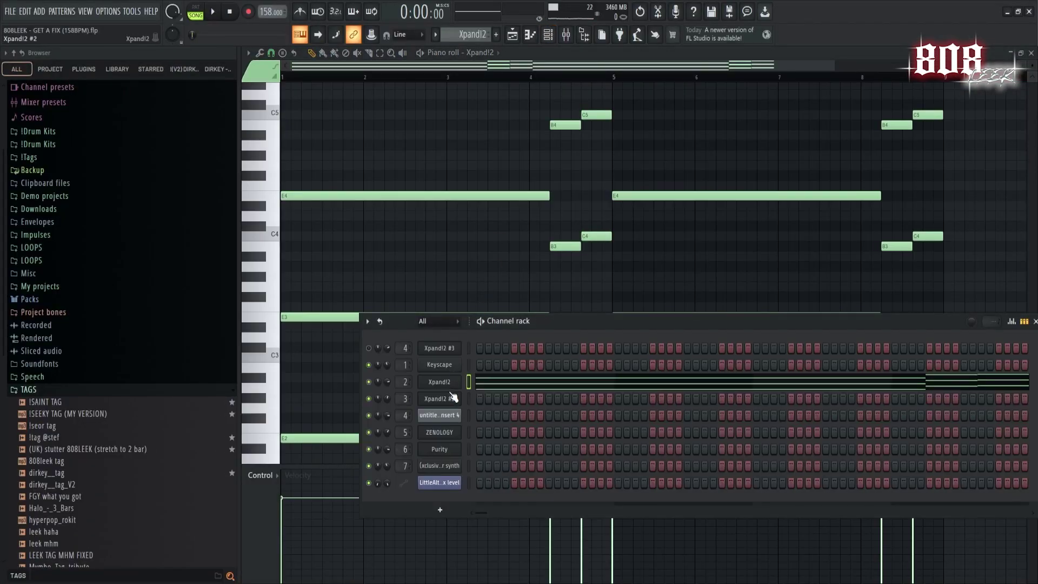
click(452, 385)
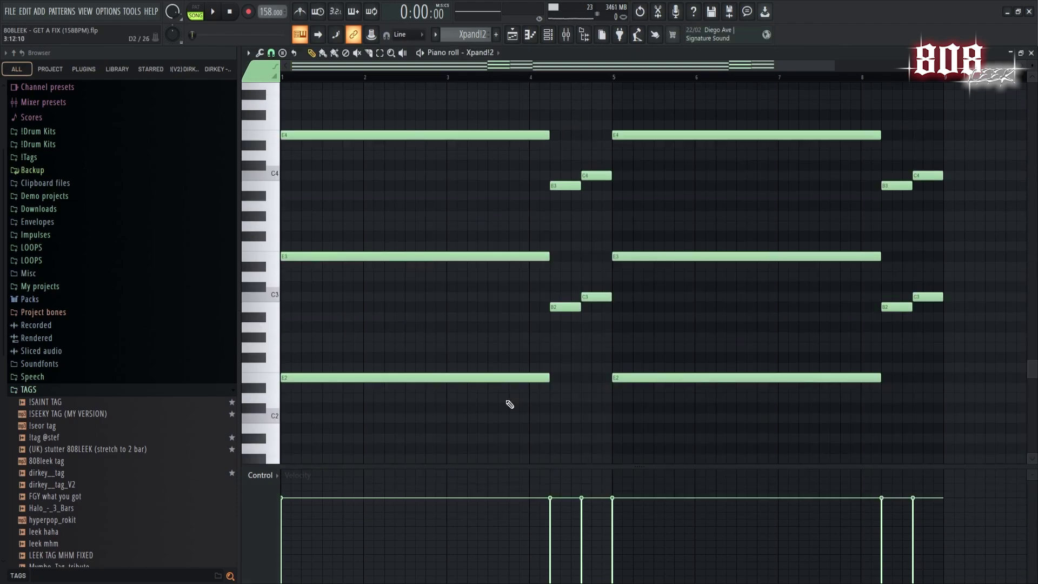
scroll(608, 344, up, 3)
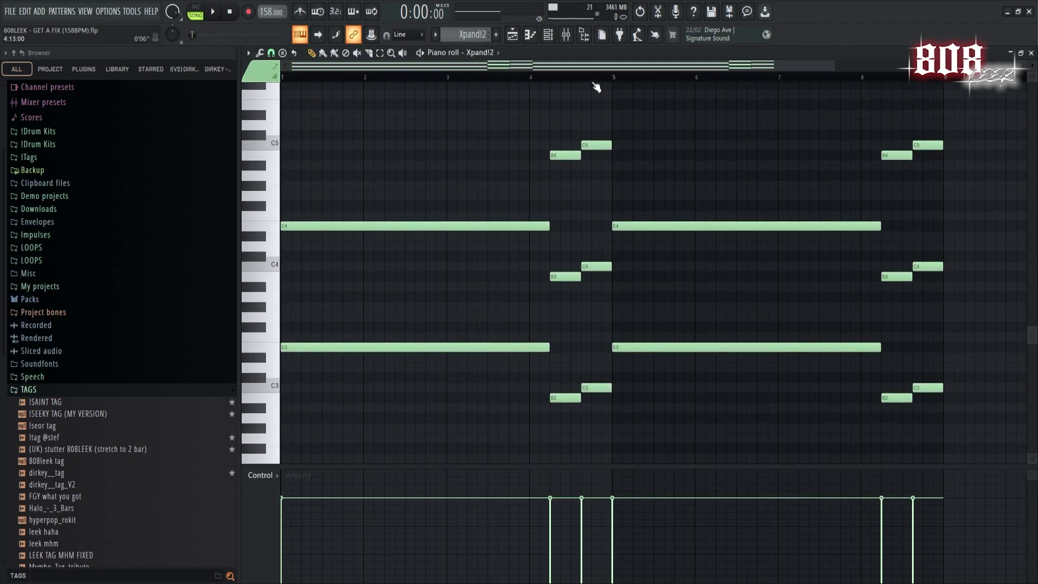
scroll(654, 100, down, 1)
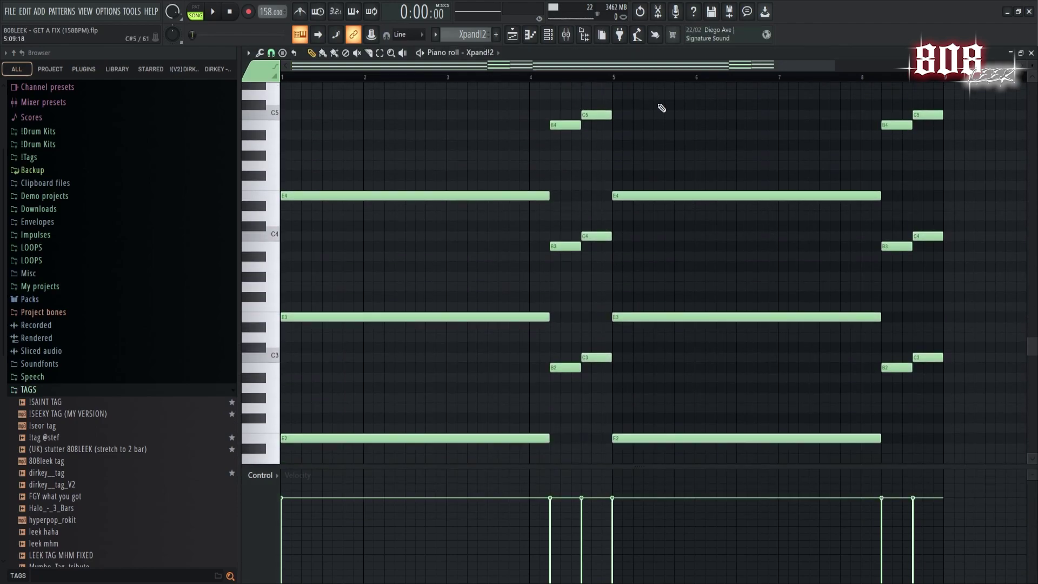
Play the Xpand!2 notes and examine the parametric EQ on mixer Insert 2.
key(space)
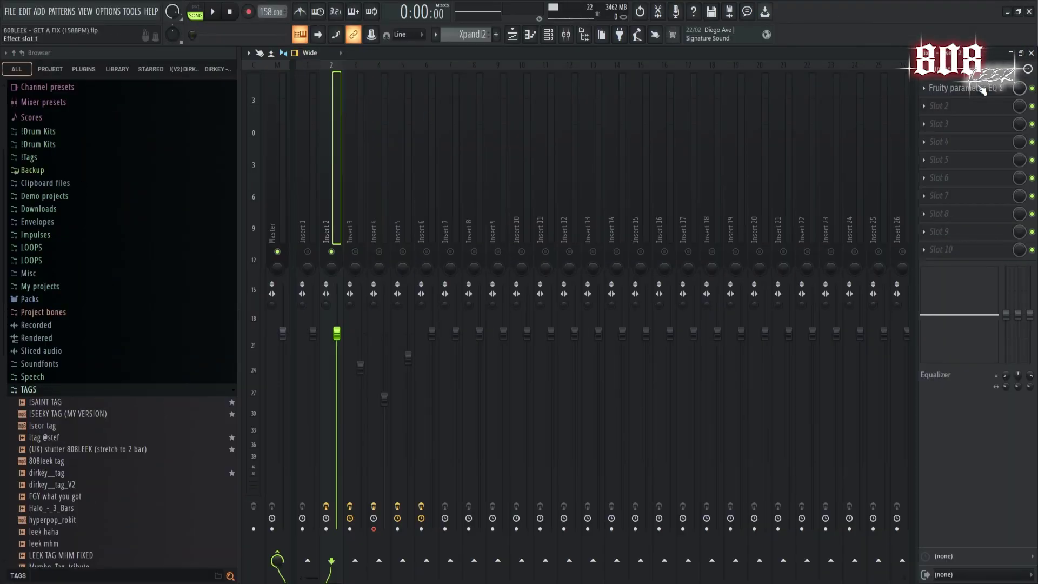
click(983, 91)
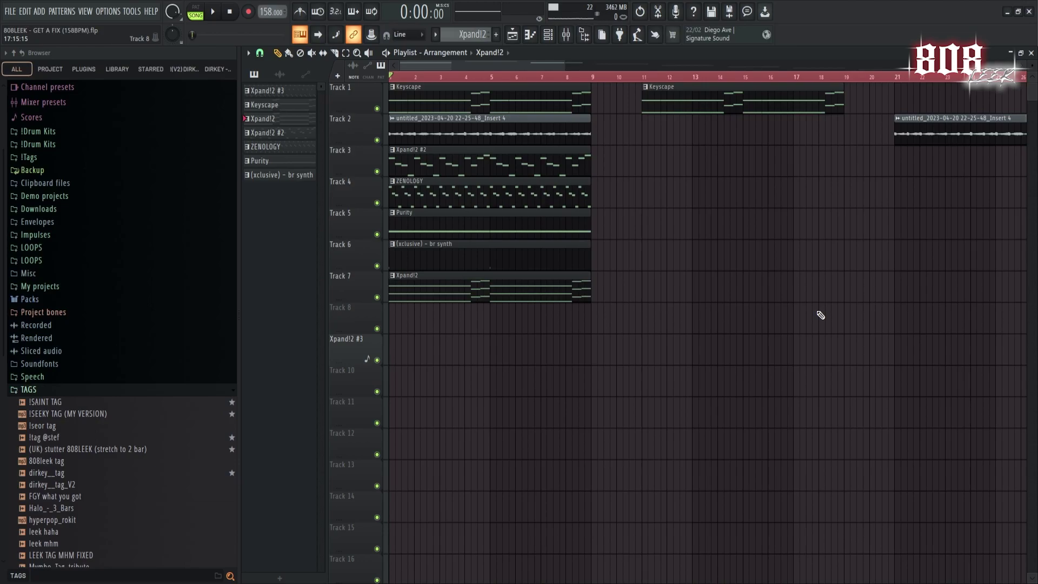
Play all melody layers together from bar 1 of the playlist.
key(space)
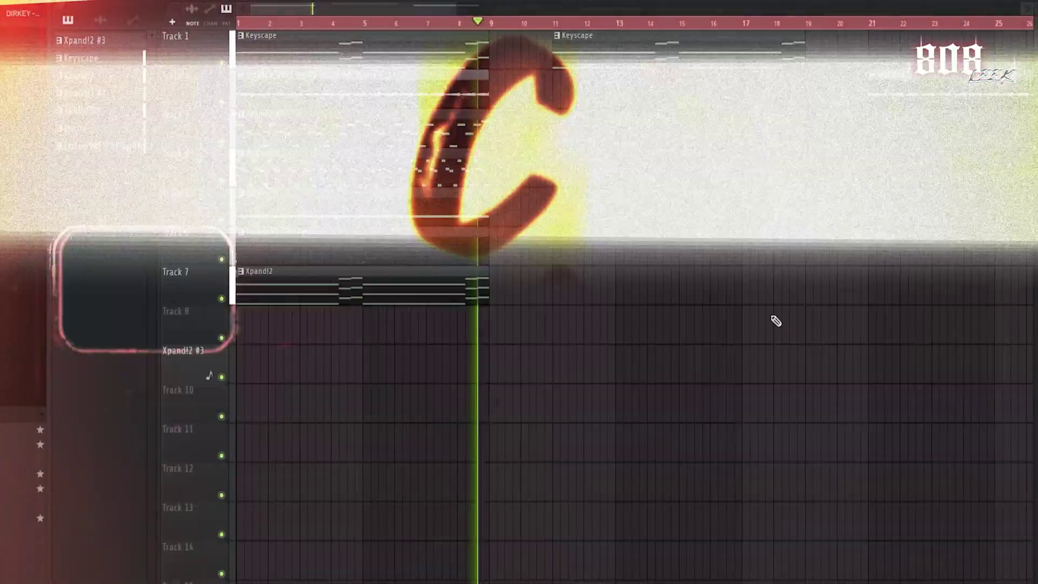
key(space)
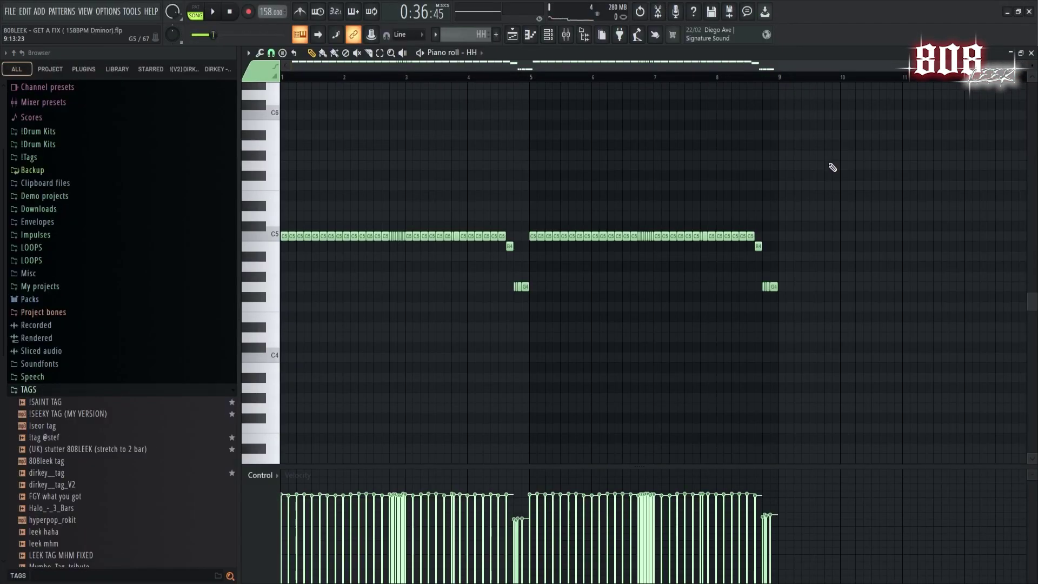
Play the HH pattern by itself and together with the OH pattern on Track 9.
key(space)
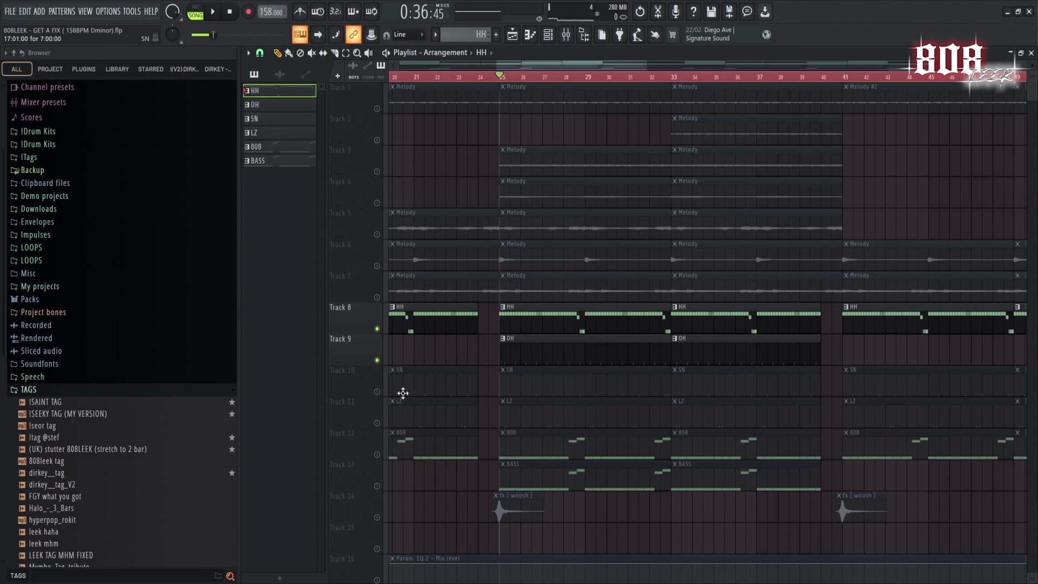
key(space)
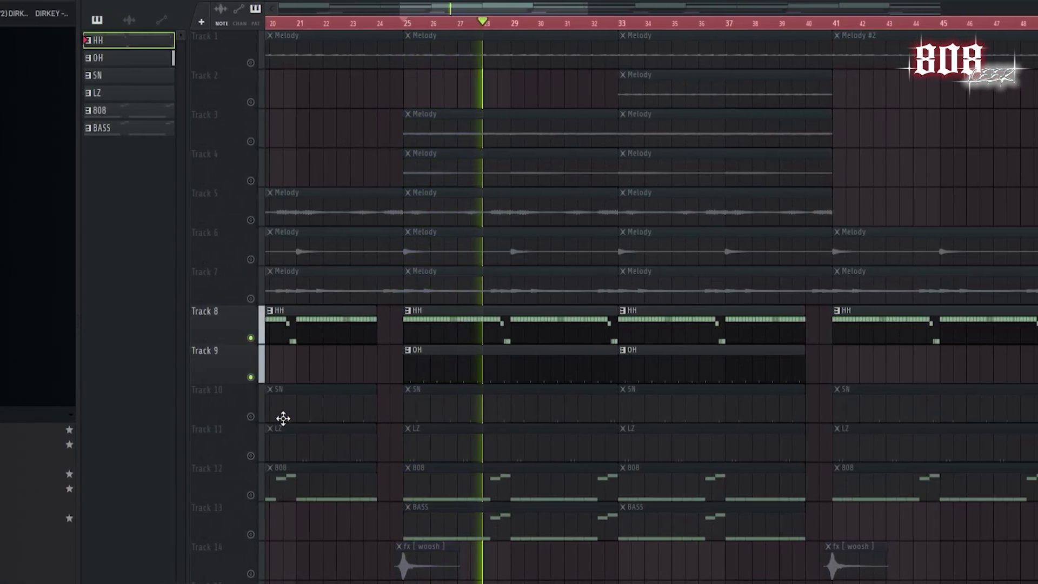
Unmute the SN pattern on Track 10 and the LZ pattern on Track 11, playing them with the hi-hats.
click(231, 416)
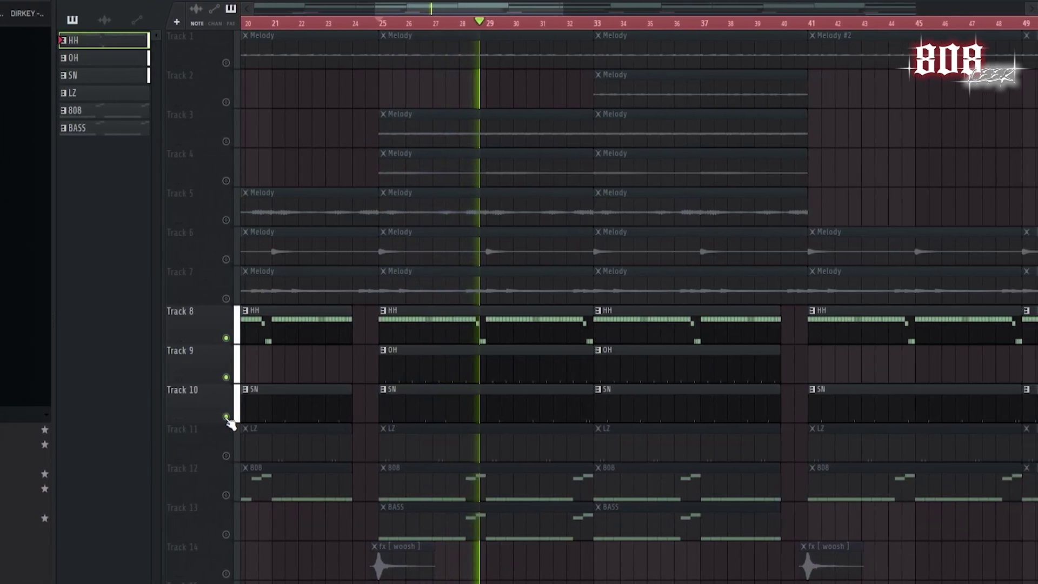
click(216, 456)
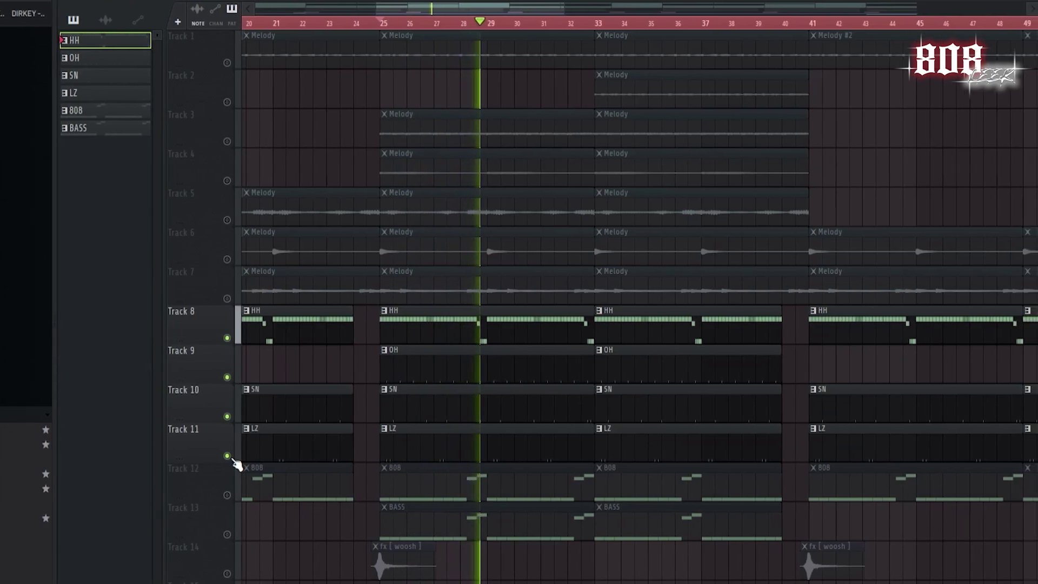
key(space)
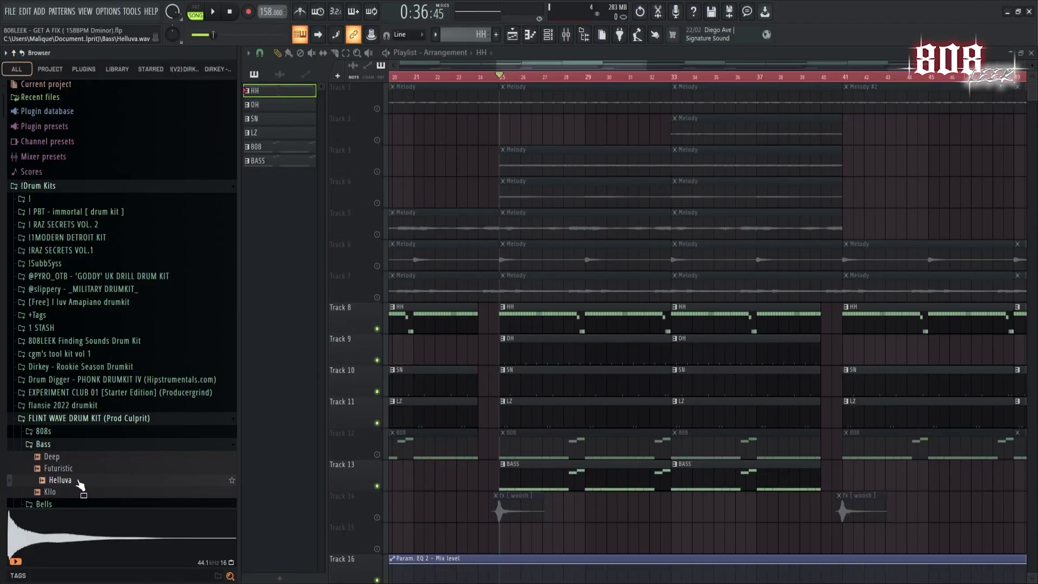
Play the BASS pattern with the drums, and play the arrangement's intro over bars 1 to 8.
key(space)
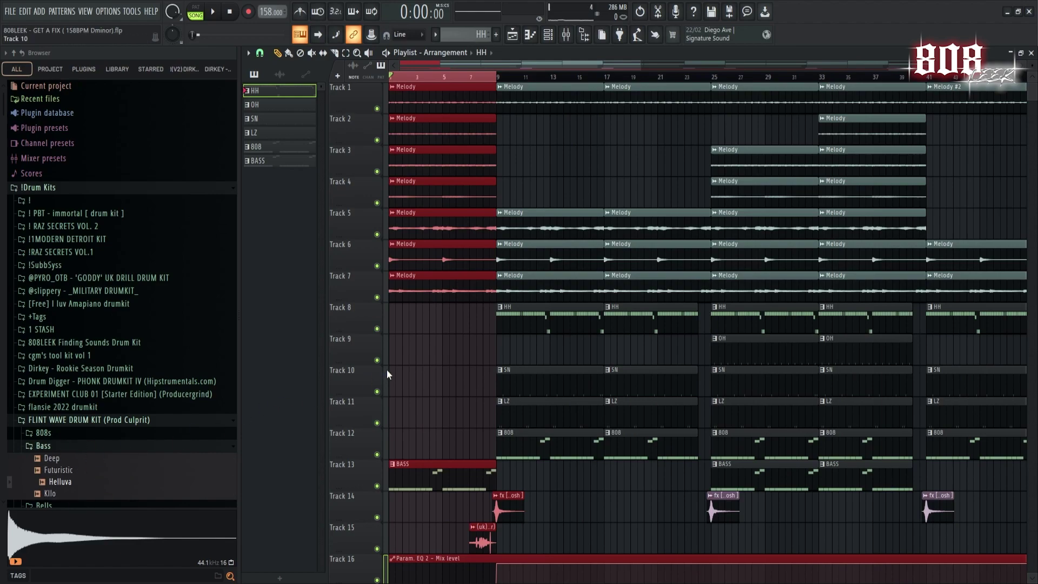
key(space)
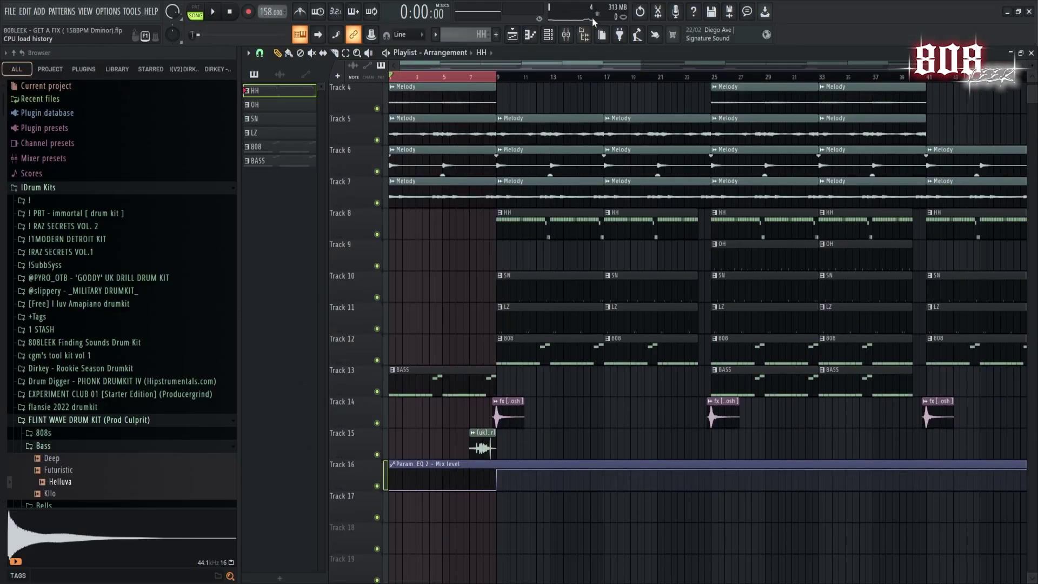
Examine the parametric EQ on mixer Insert 1 and look over the melody, drum and effect tracks in the playlist.
click(567, 35)
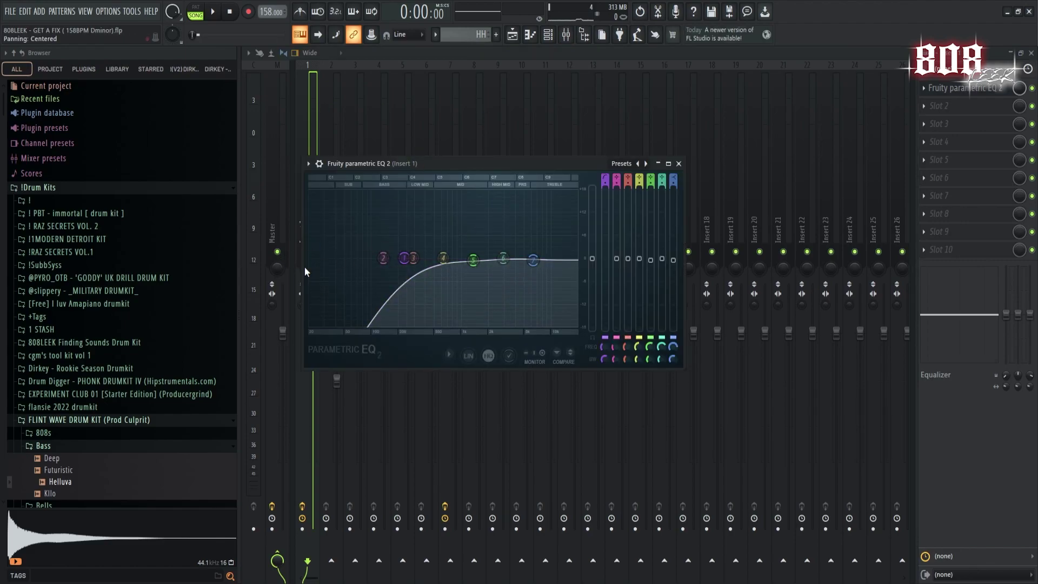
key(F5)
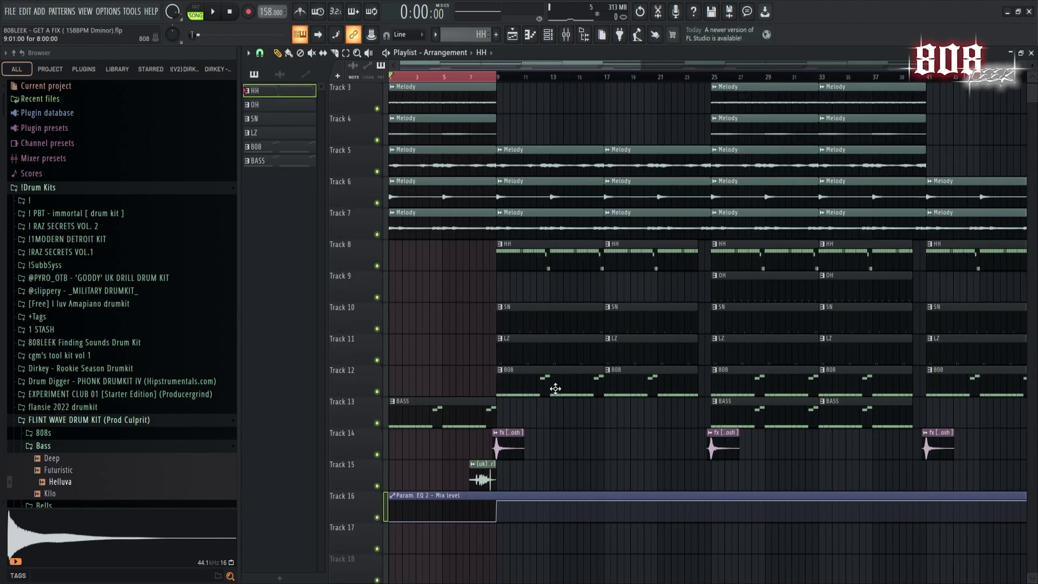
scroll(555, 388, up, 2)
scroll(511, 178, down, 2)
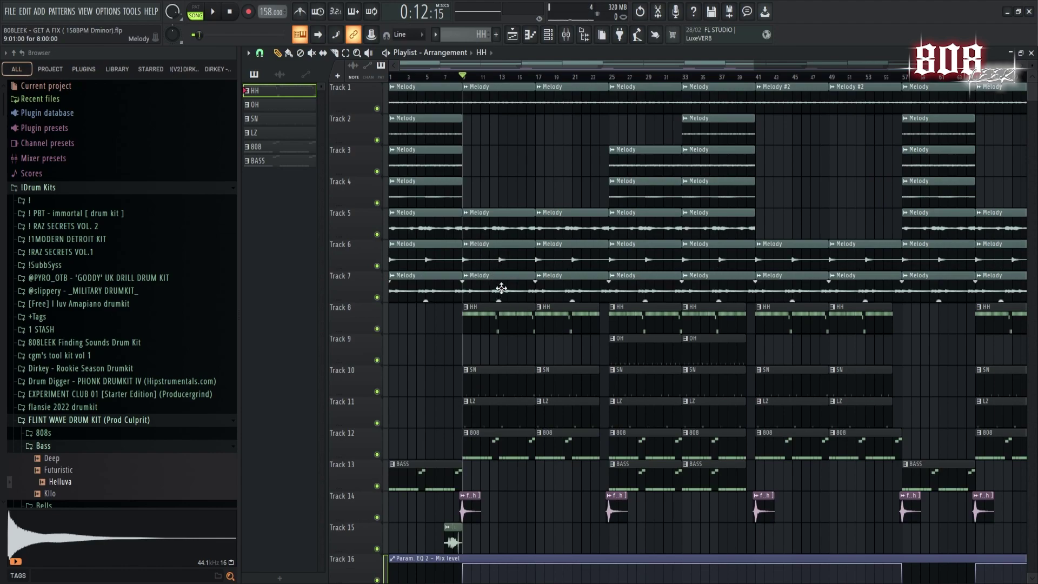
scroll(516, 327, down, 1)
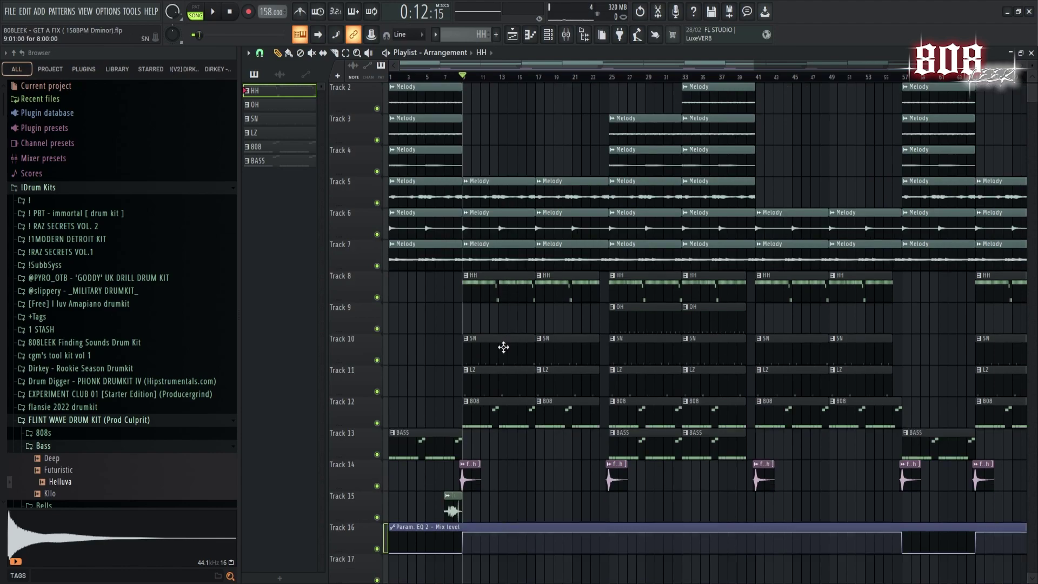
Play the arrangement from bar 9, where the hi-hats, snare and 808 enter.
scroll(545, 363, up, 1)
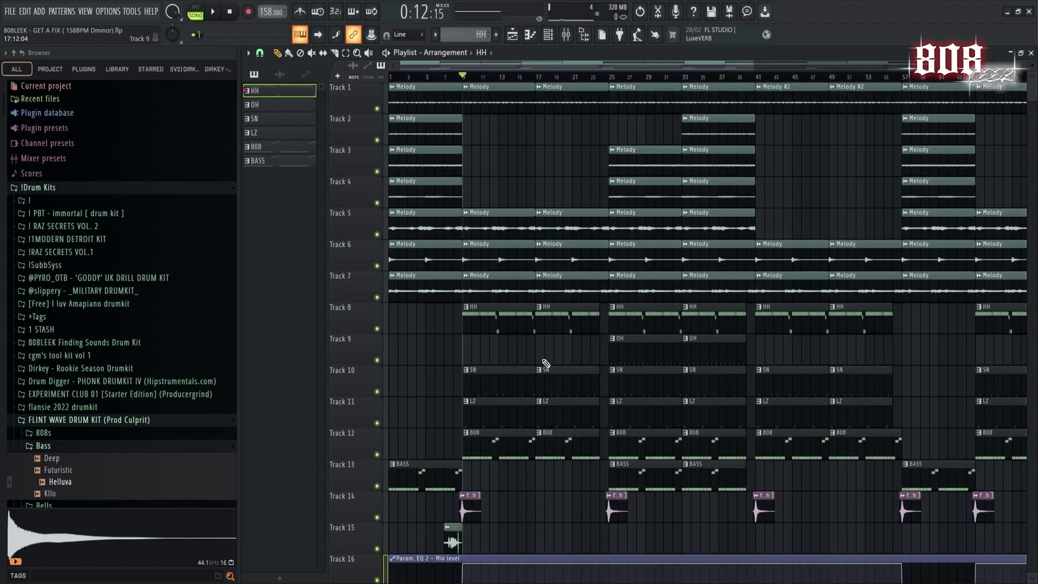
key(space)
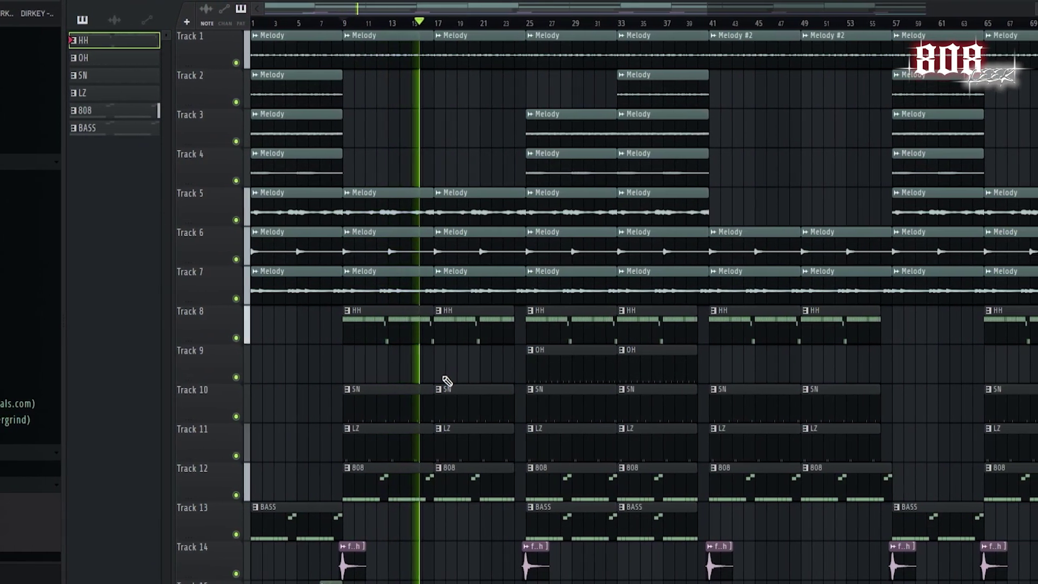
key(space)
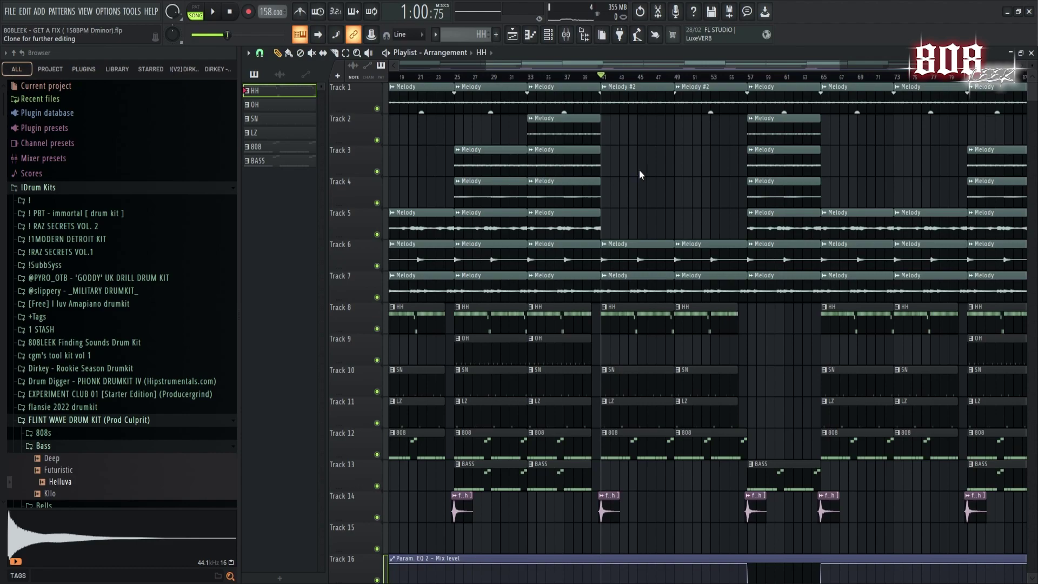
Examine the pitch setting of the Melody #2 audio clip that starts at bar 41 on Track 1.
click(642, 107)
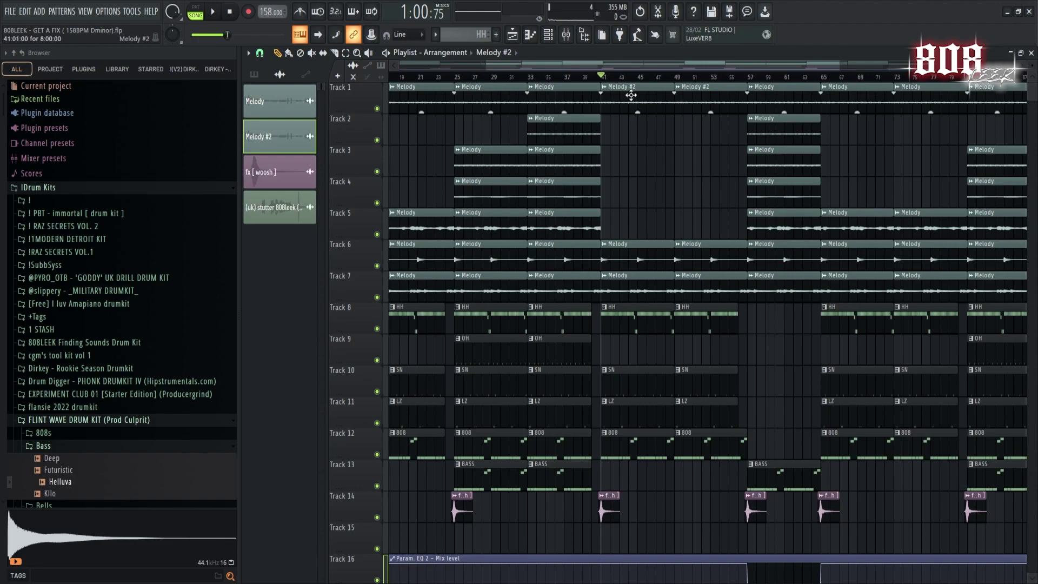
scroll(617, 83, down, 2)
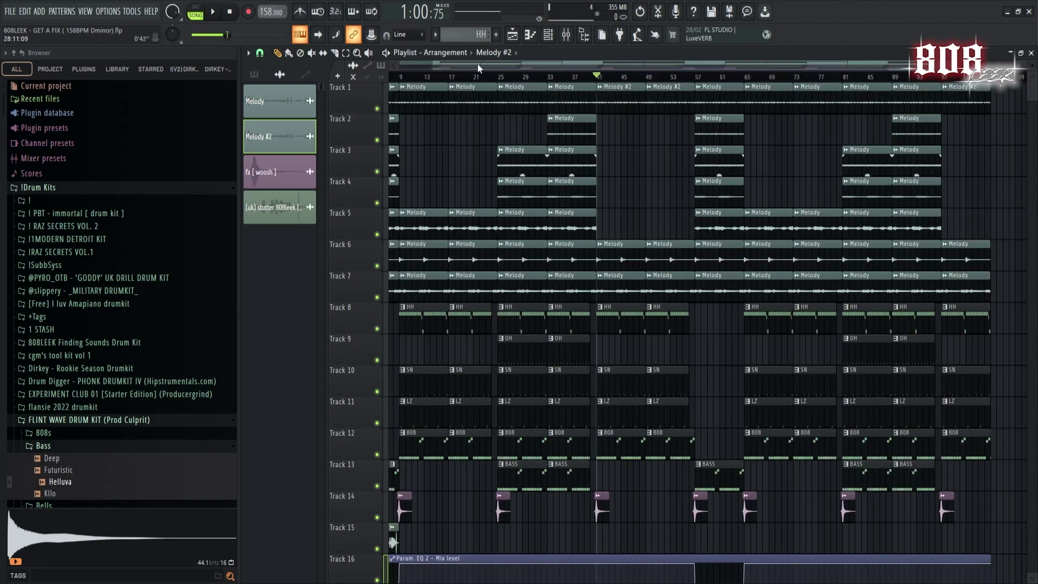
double_click(618, 99)
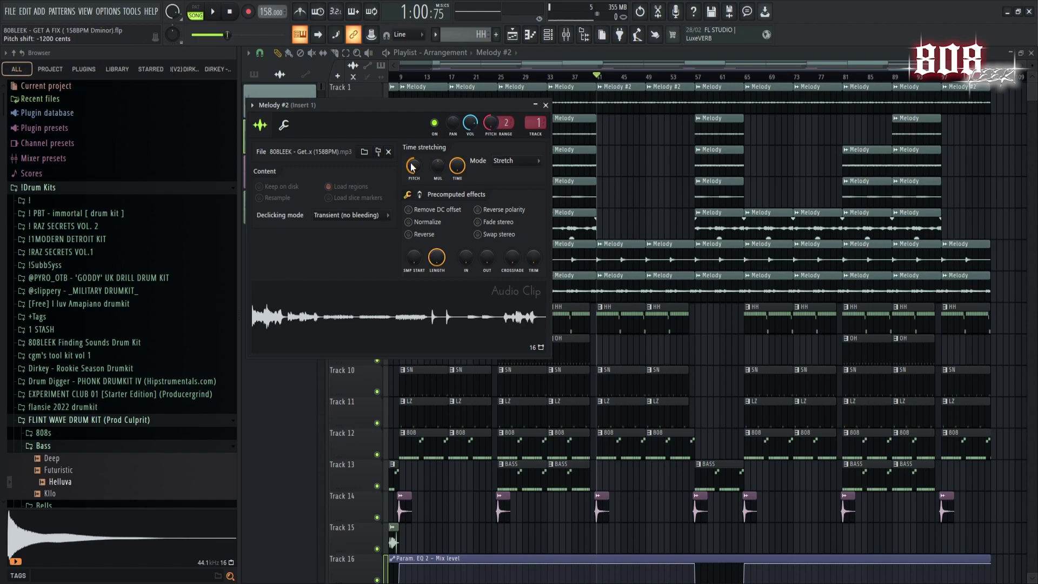
key(Escape)
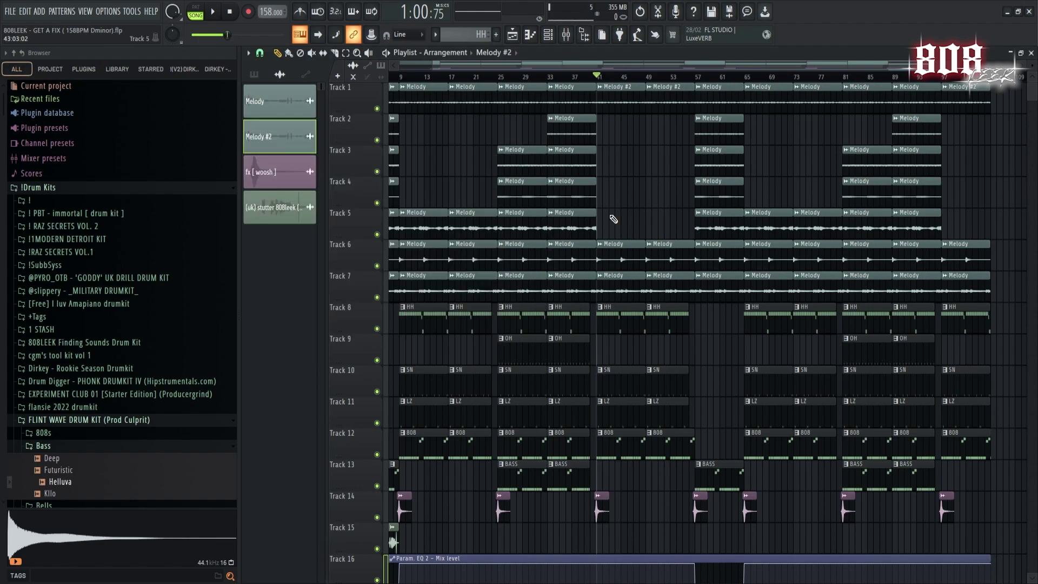
Play the arrangement from bar 41 and select the eight-bar outro from bar 97 in the playlist.
scroll(658, 323, down, 1)
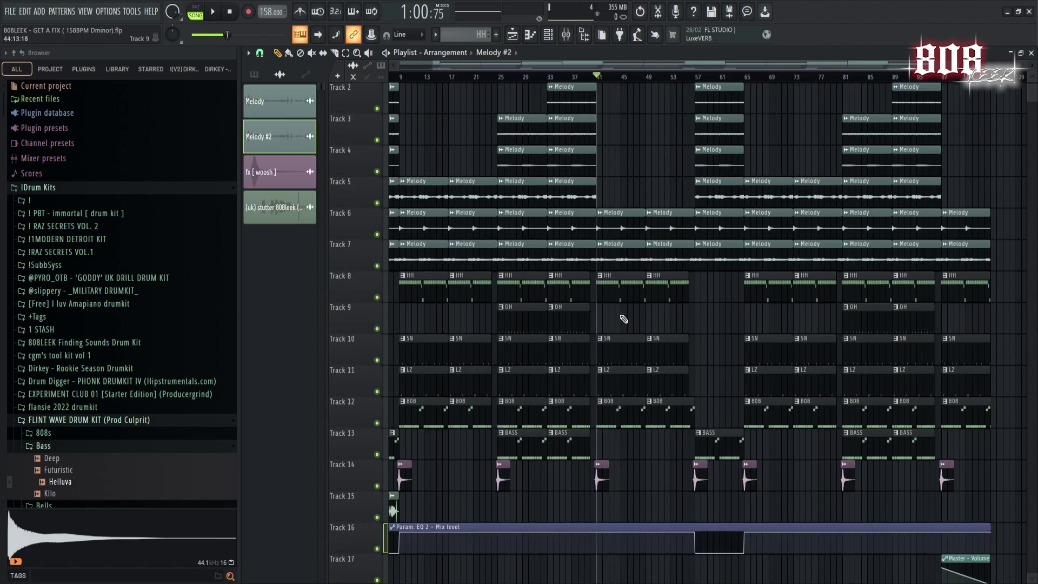
scroll(703, 379, up, 1)
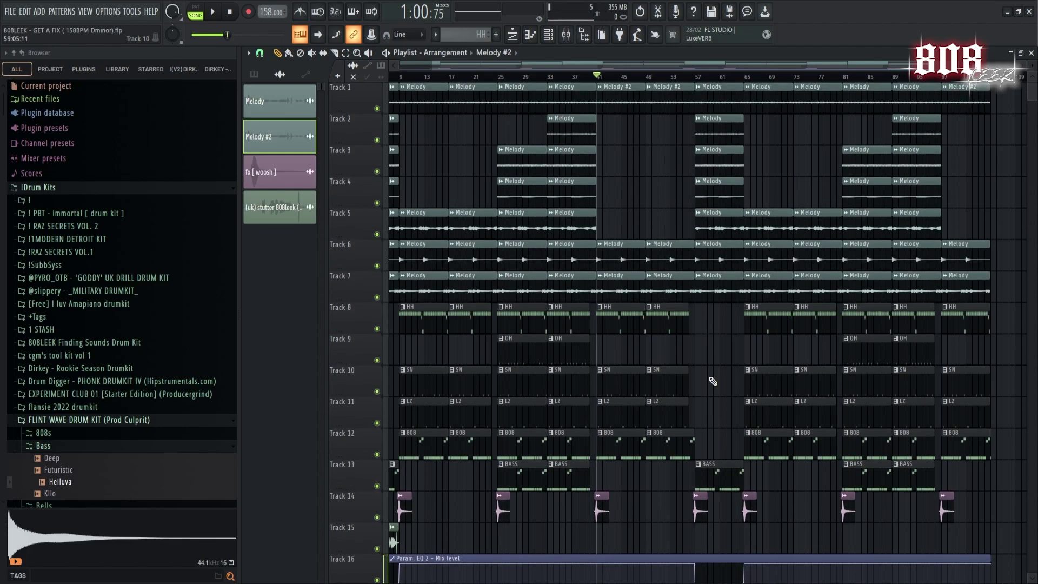
key(space)
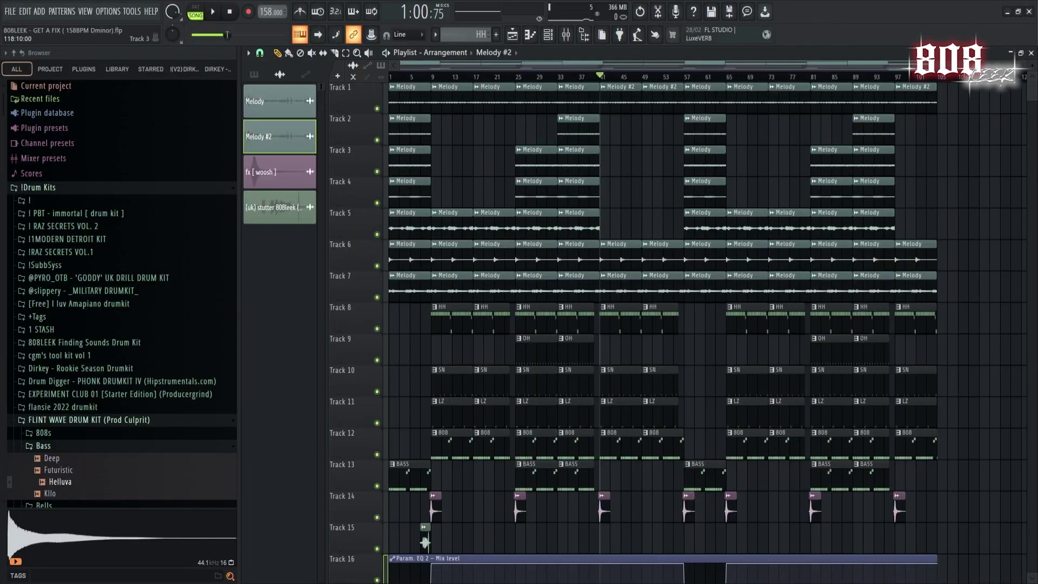
drag(684, 77, 356, 86)
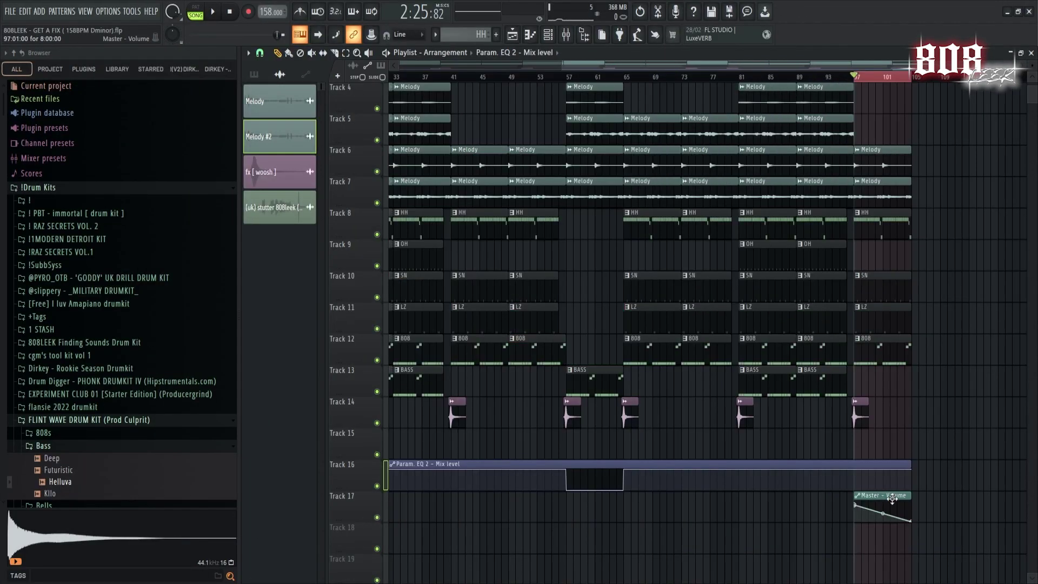